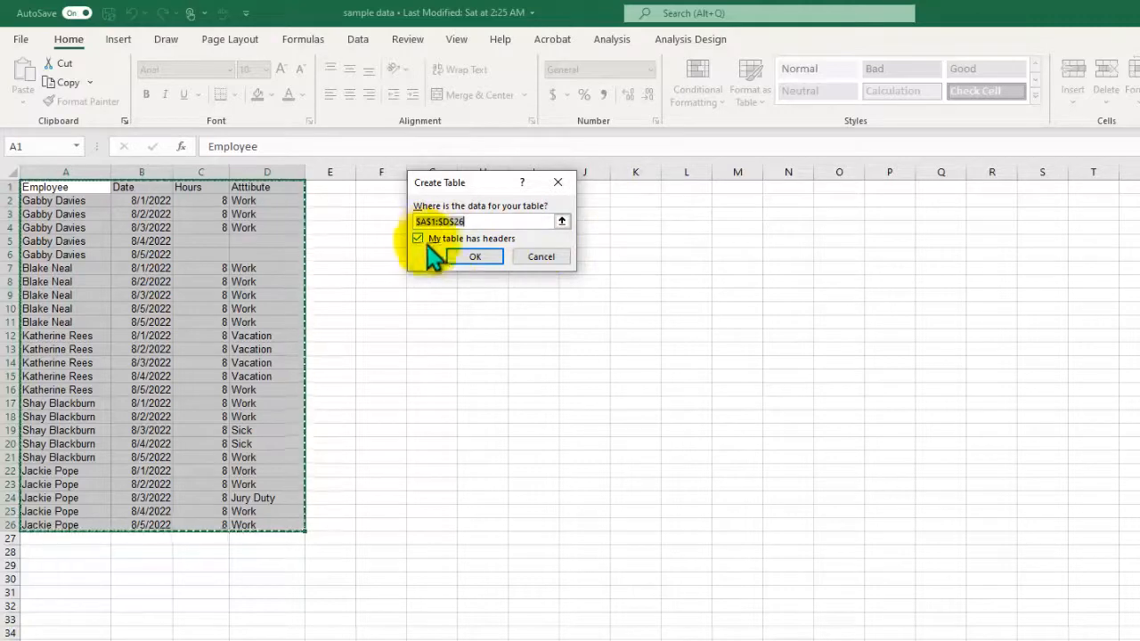
Convert the range A1:D26 into a table with headers
click(469, 257)
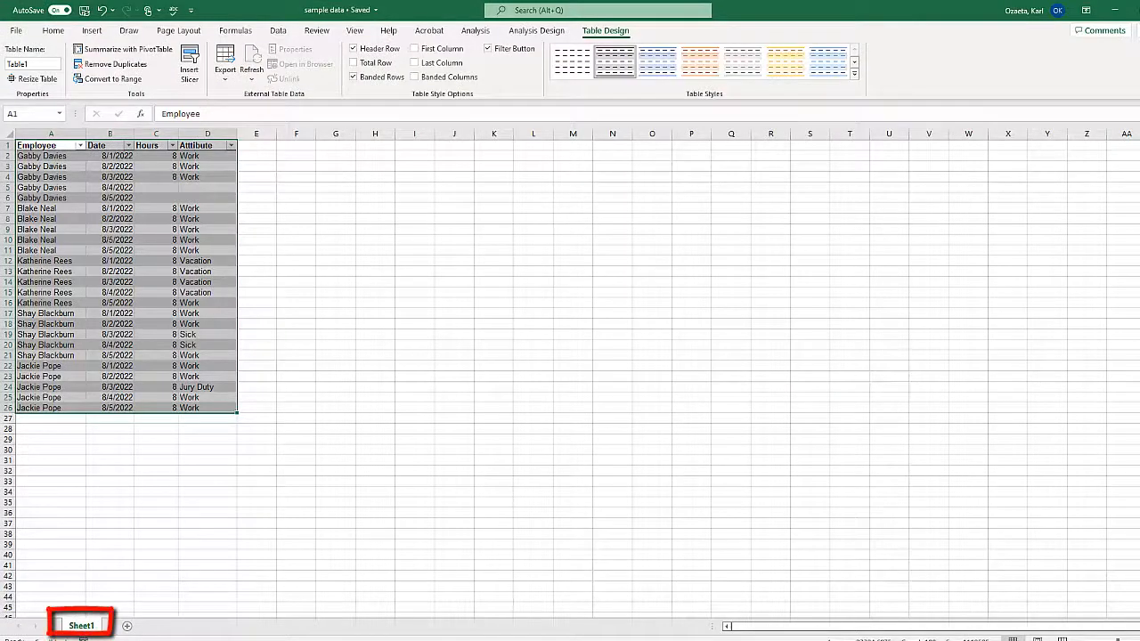
click(111, 230)
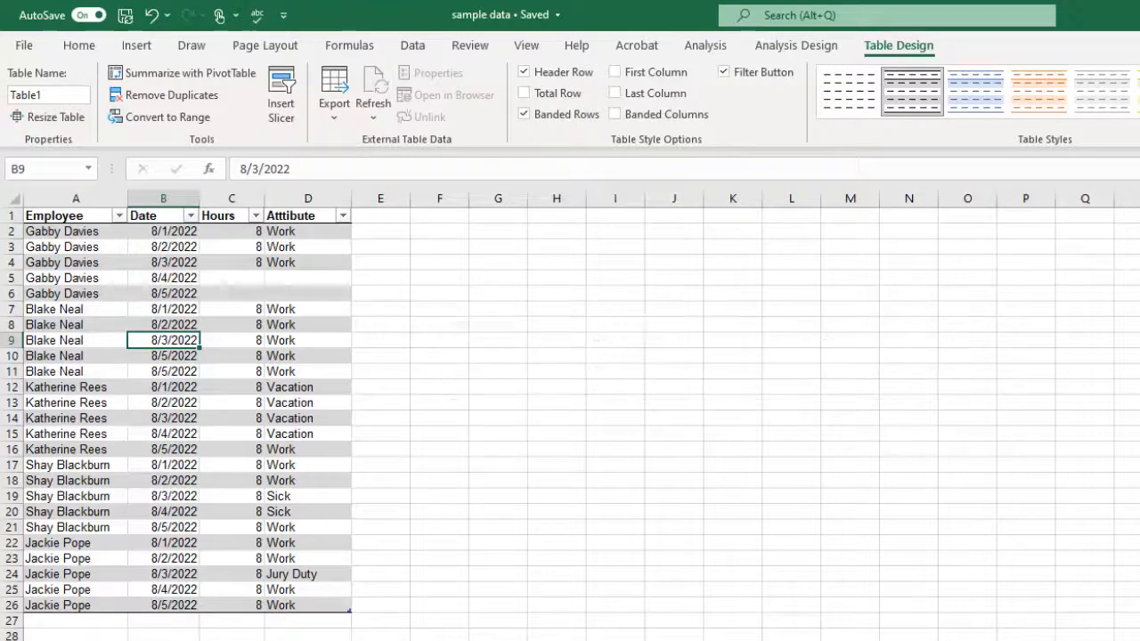
Define a workbook-scoped name "data" that refers to the whole table, including its headers
key(ctrl+shift+8)
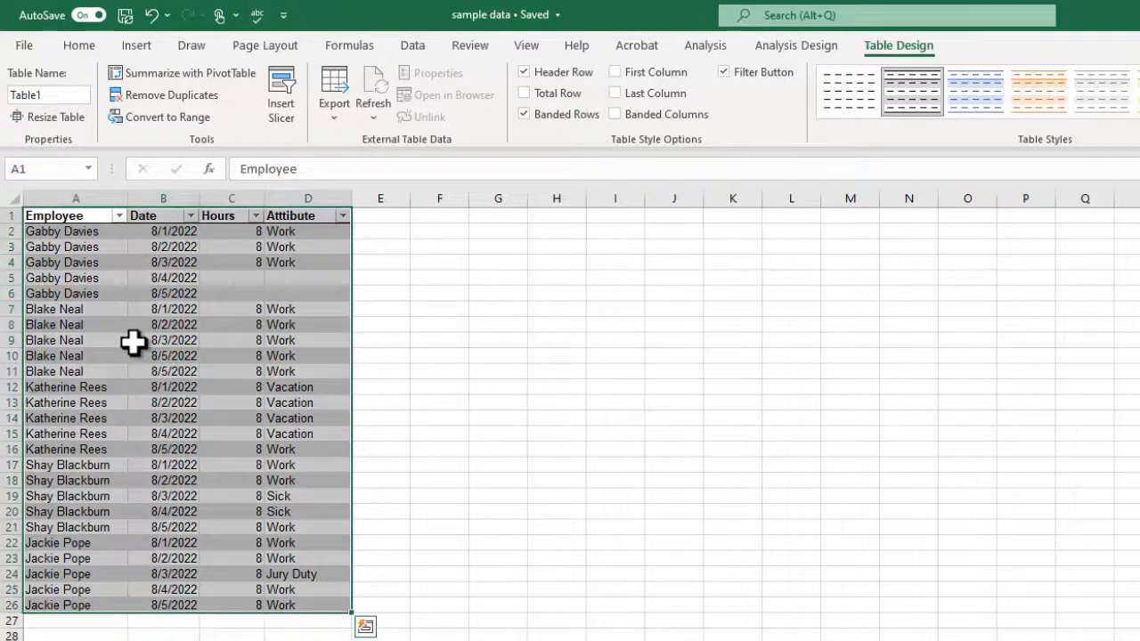
click(355, 47)
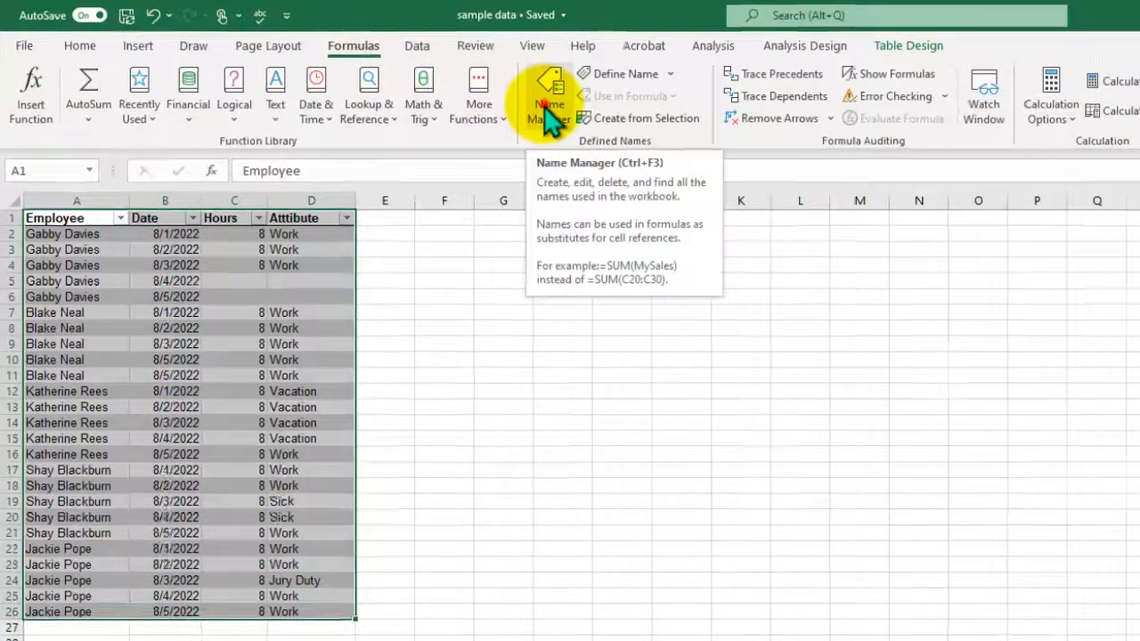
click(541, 105)
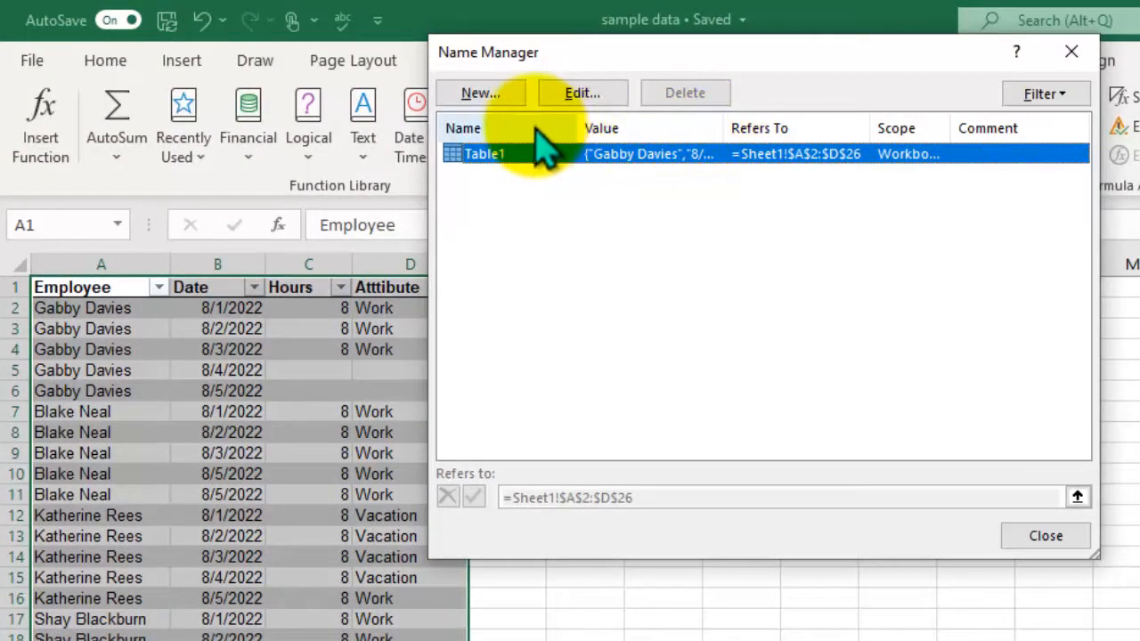
click(511, 92)
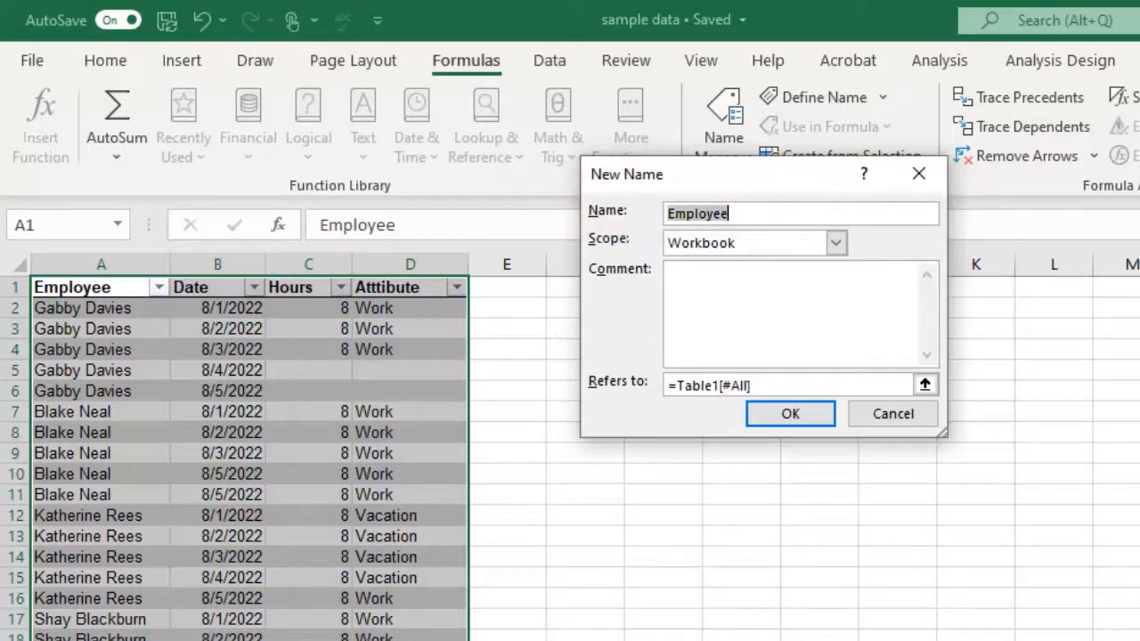
text(data)
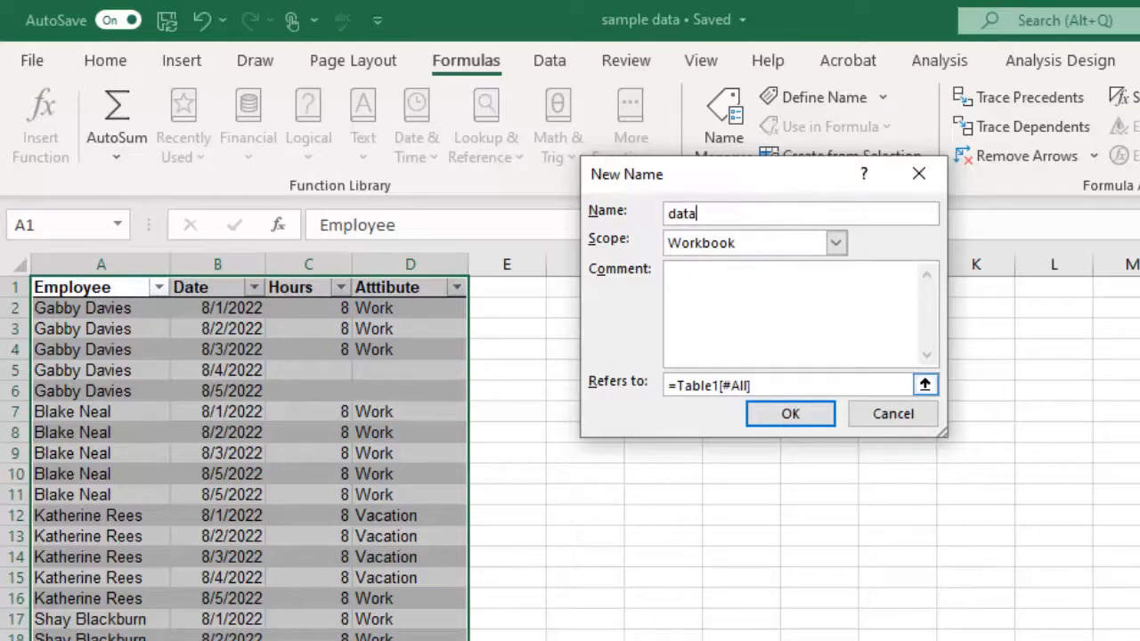
click(790, 414)
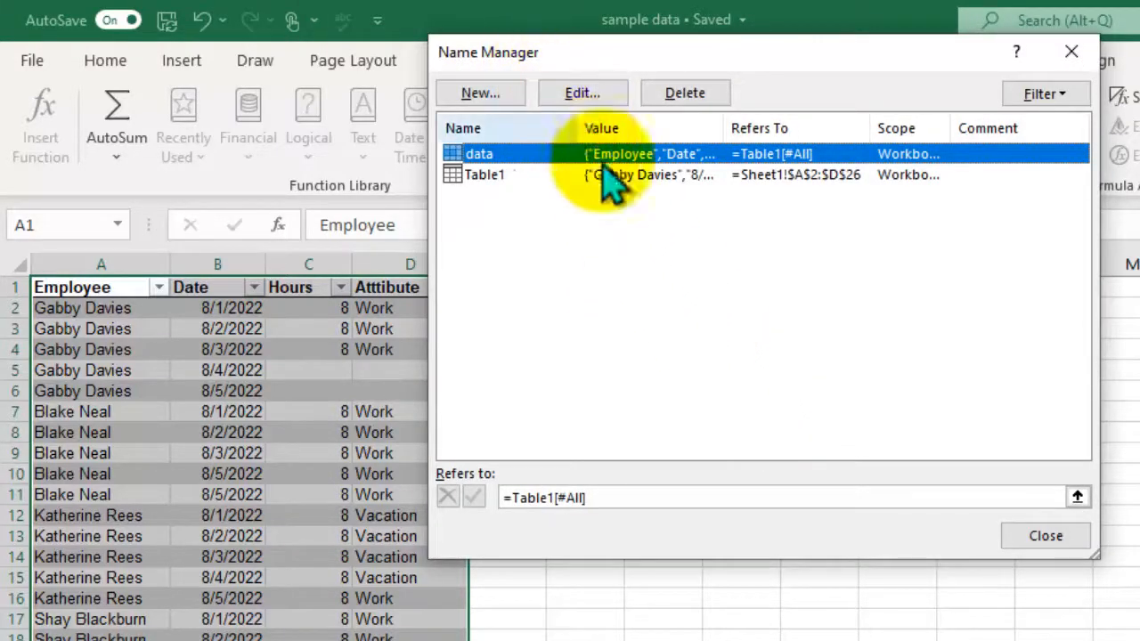
click(1033, 535)
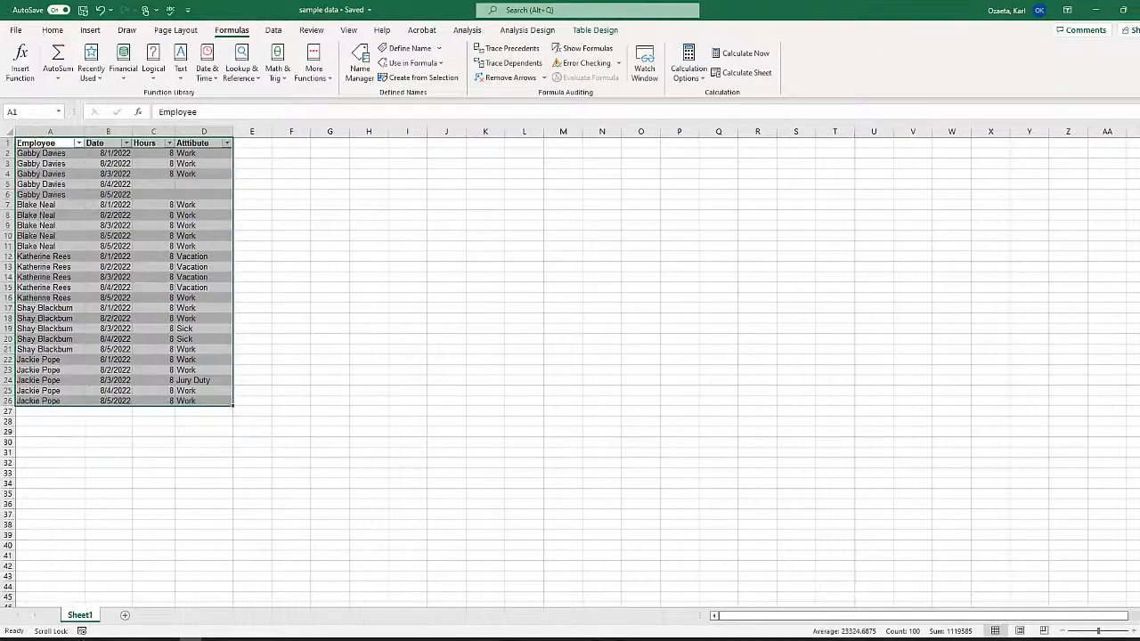
Insert a PivotTable based on the named range "data" at cell F3 of the existing worksheet
click(108, 236)
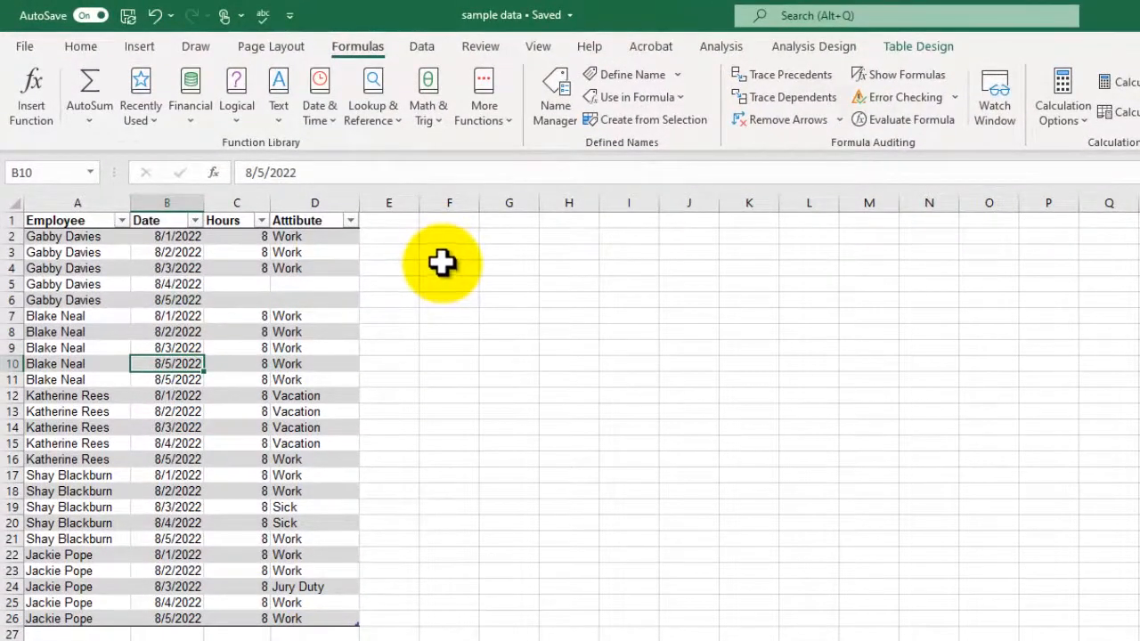
click(447, 256)
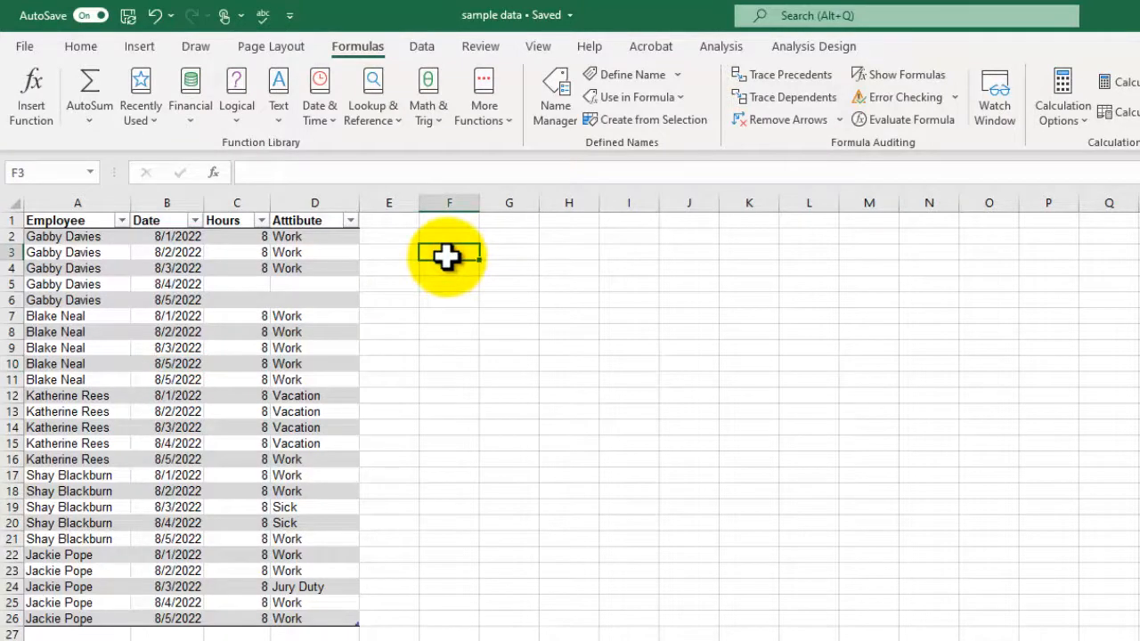
click(141, 48)
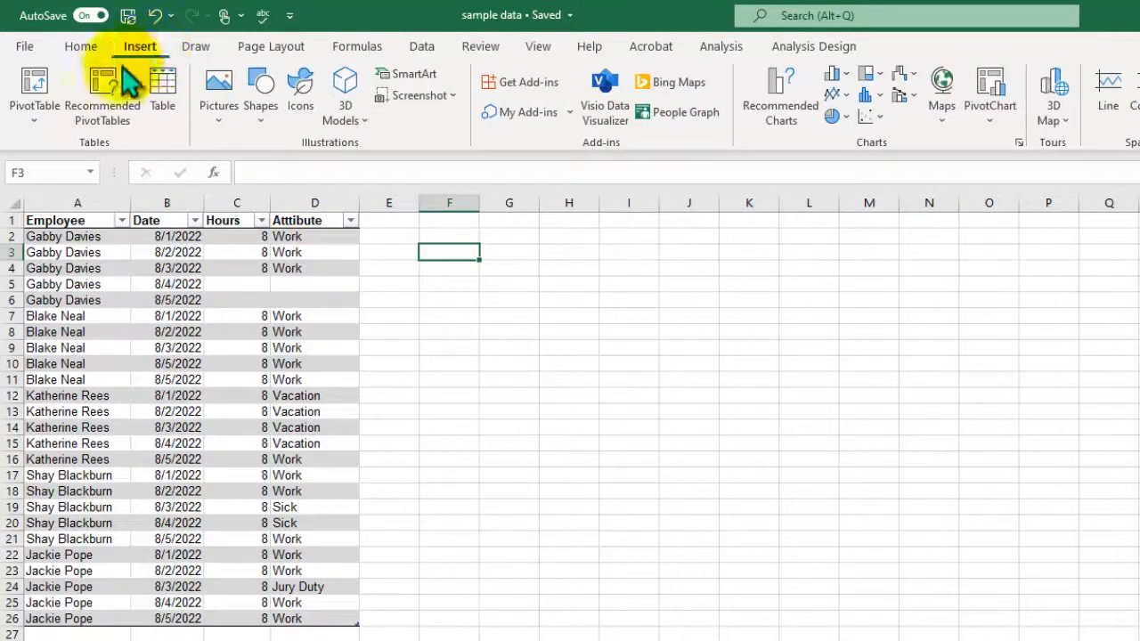
click(38, 88)
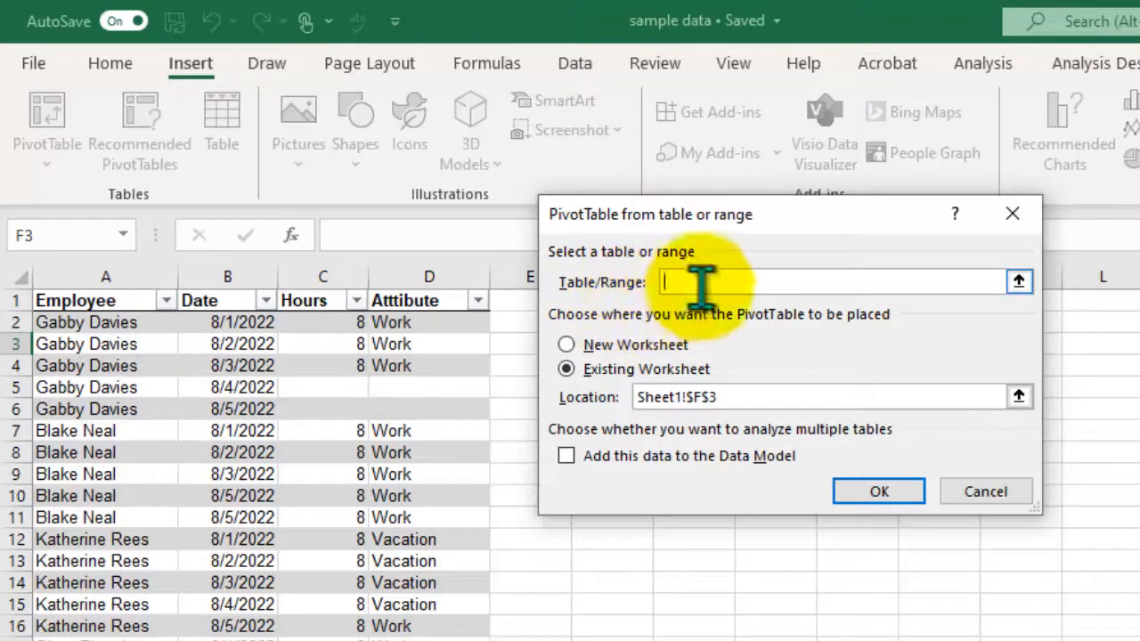
text(data)
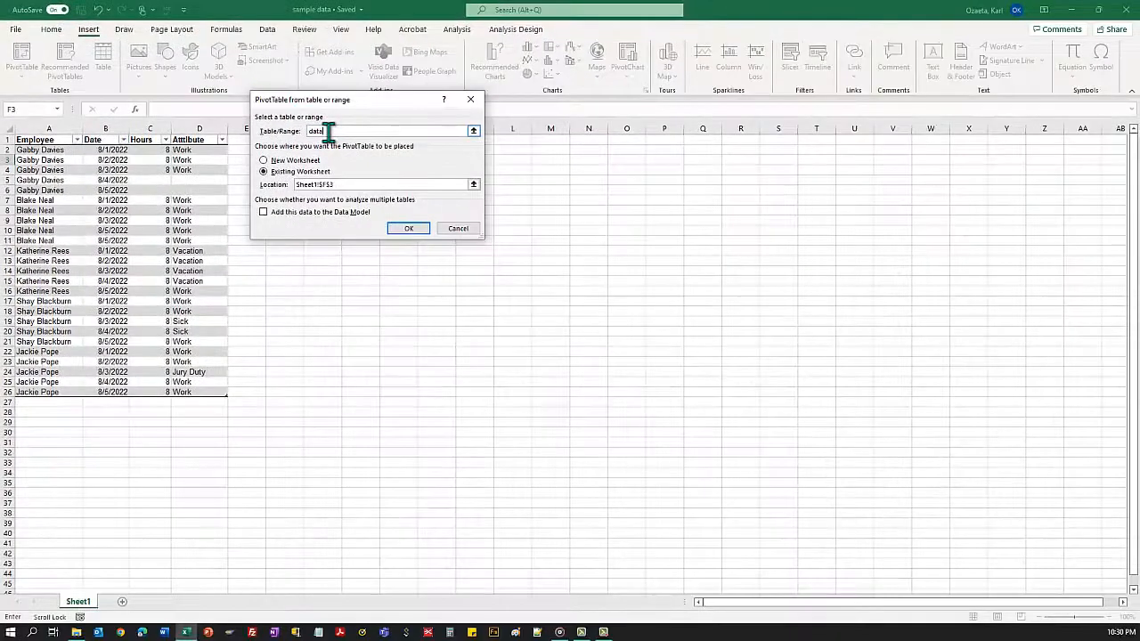
click(328, 131)
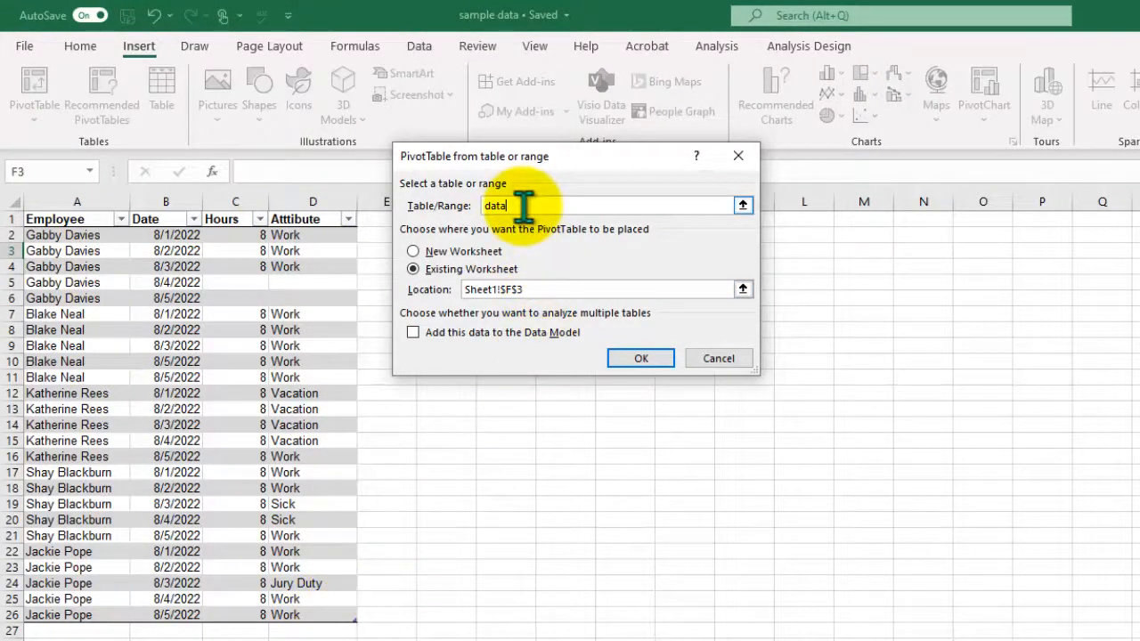
click(651, 358)
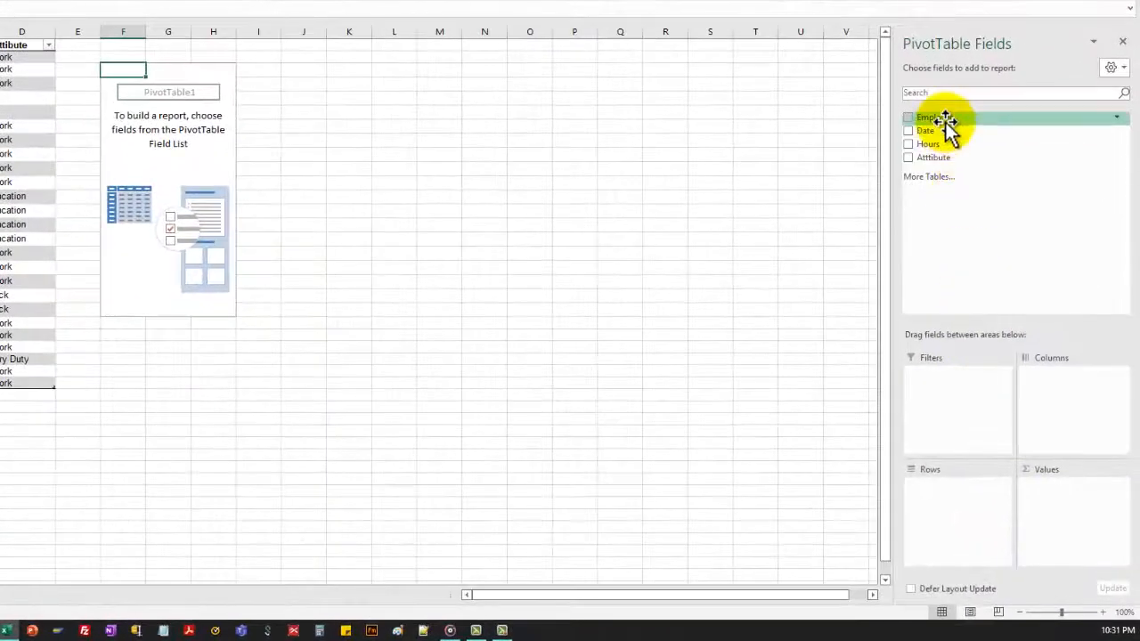
drag(947, 120, 977, 515)
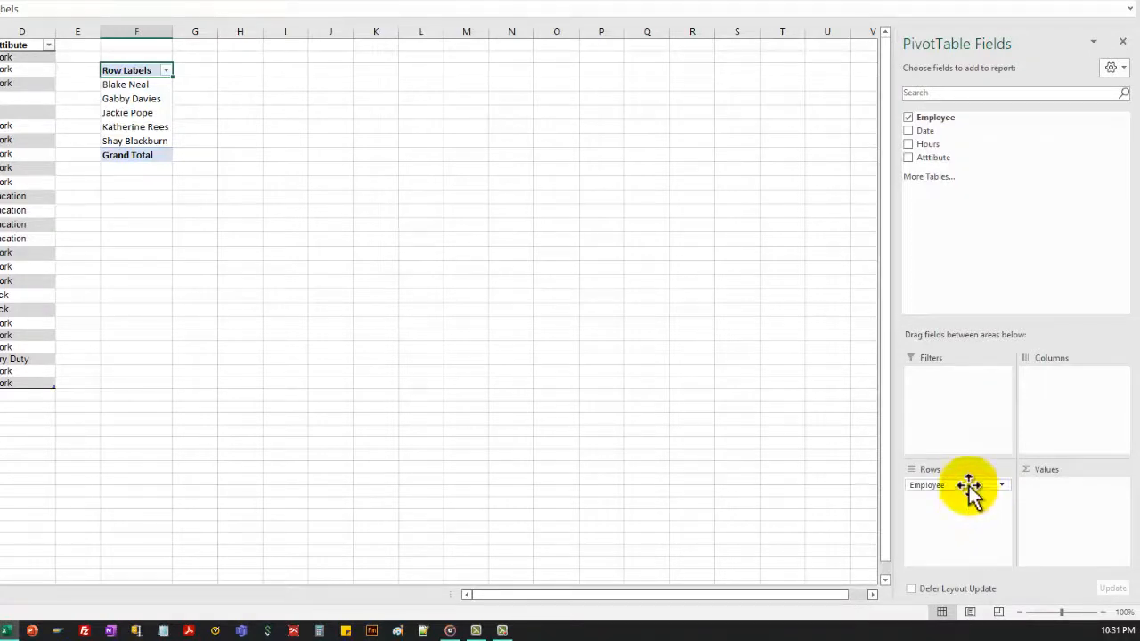
click(969, 485)
drag(968, 484, 813, 399)
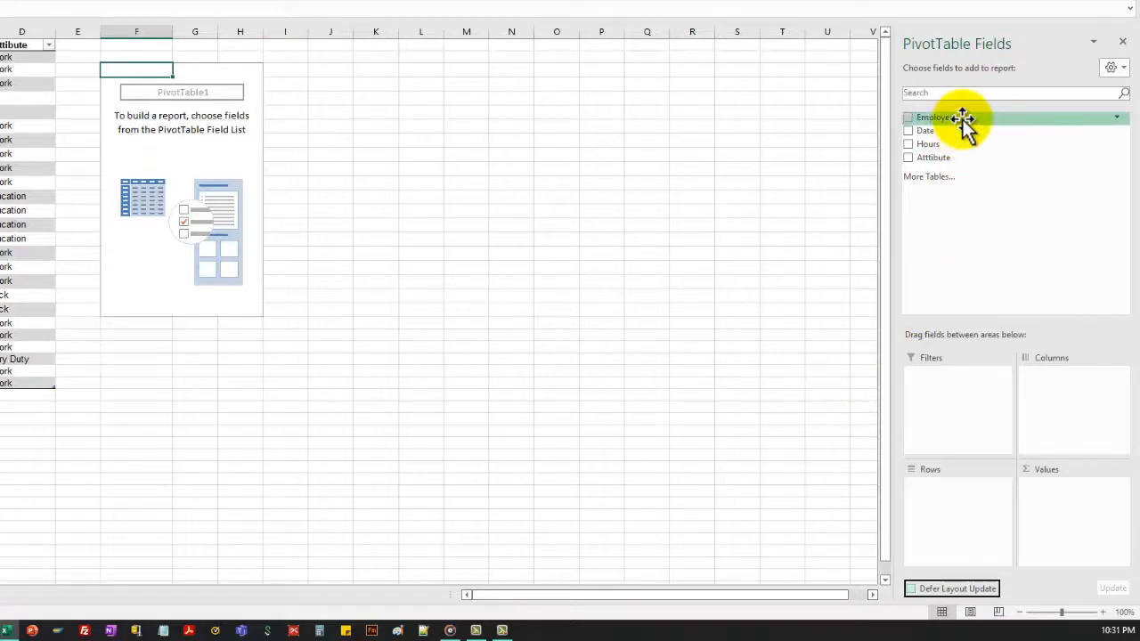
Build the pivot table with Employee, Atttibute and Date as rows, in that order, and the sum of Hours as values
drag(962, 120, 980, 499)
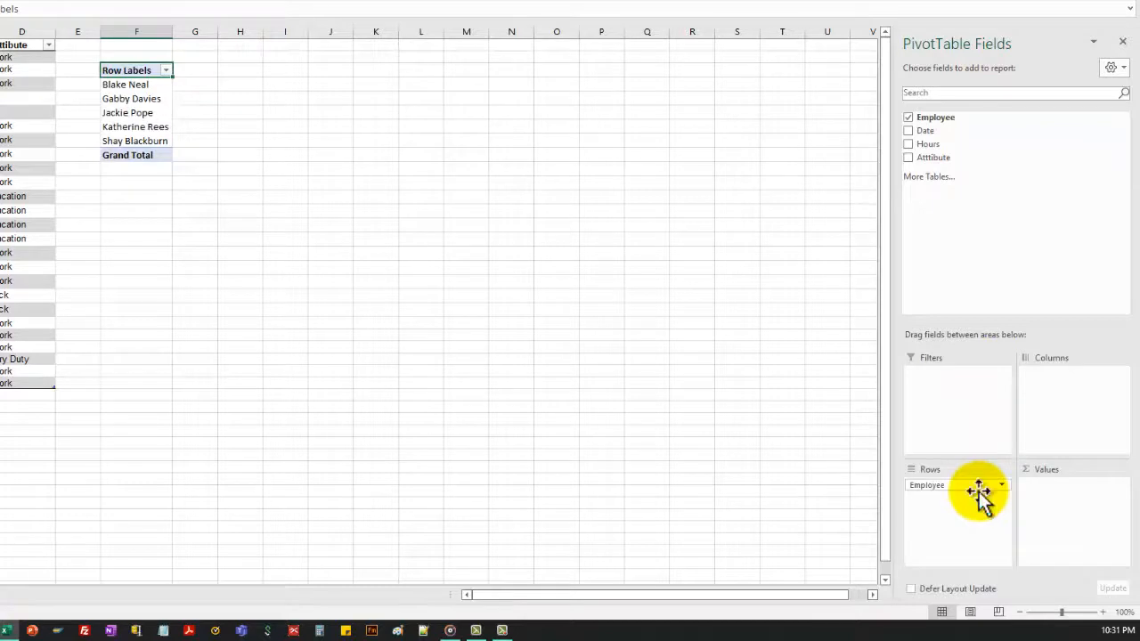
drag(935, 158, 977, 488)
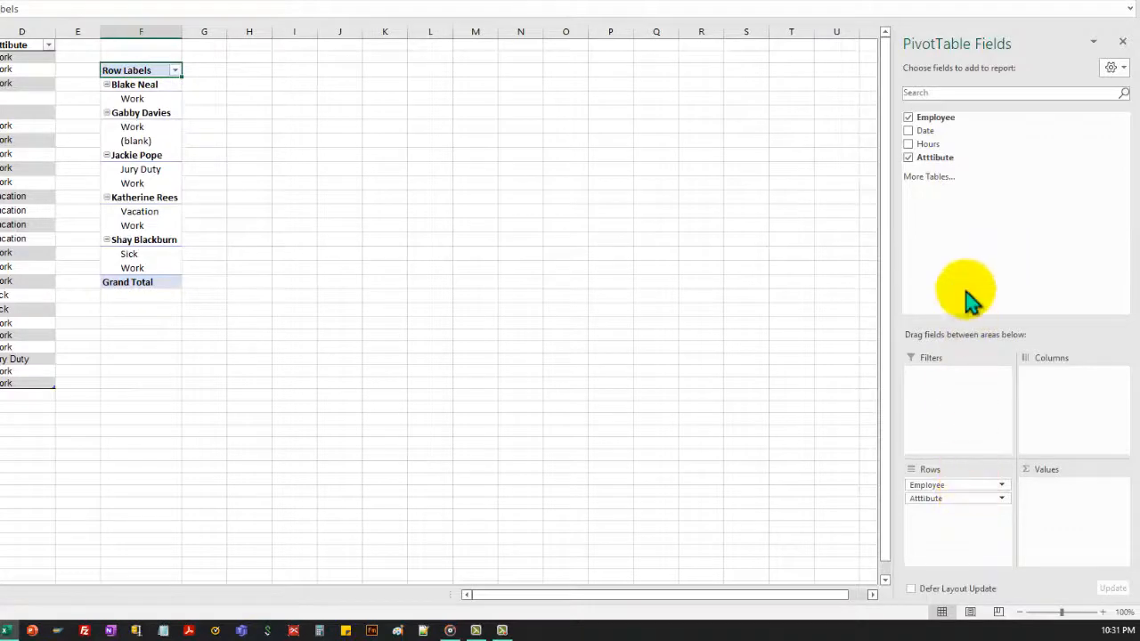
drag(933, 133, 976, 519)
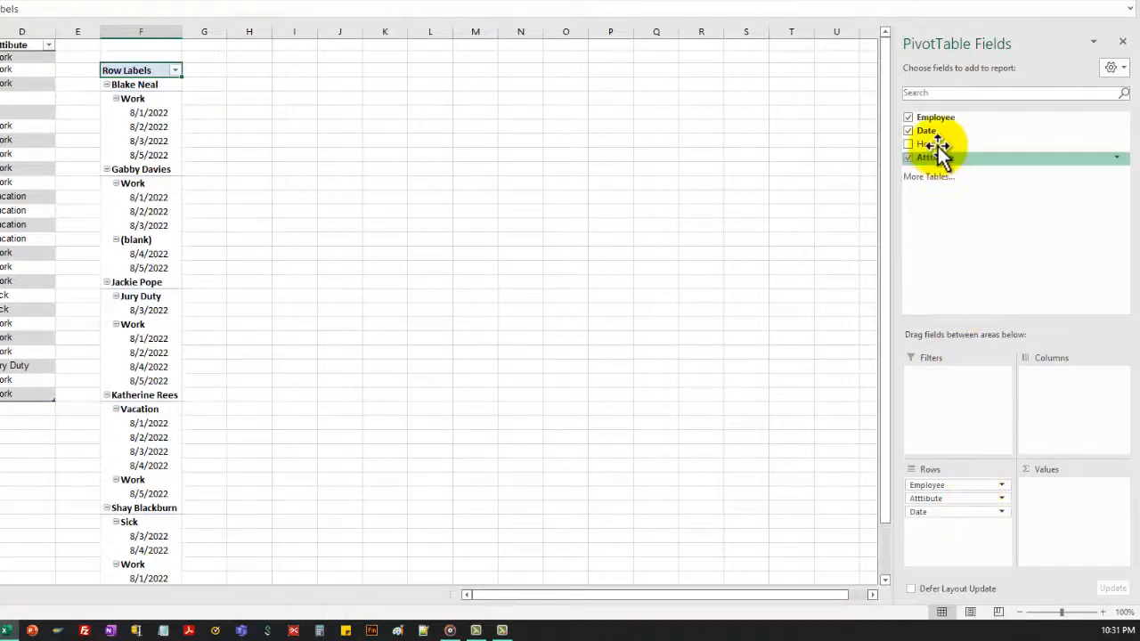
drag(938, 147, 1056, 502)
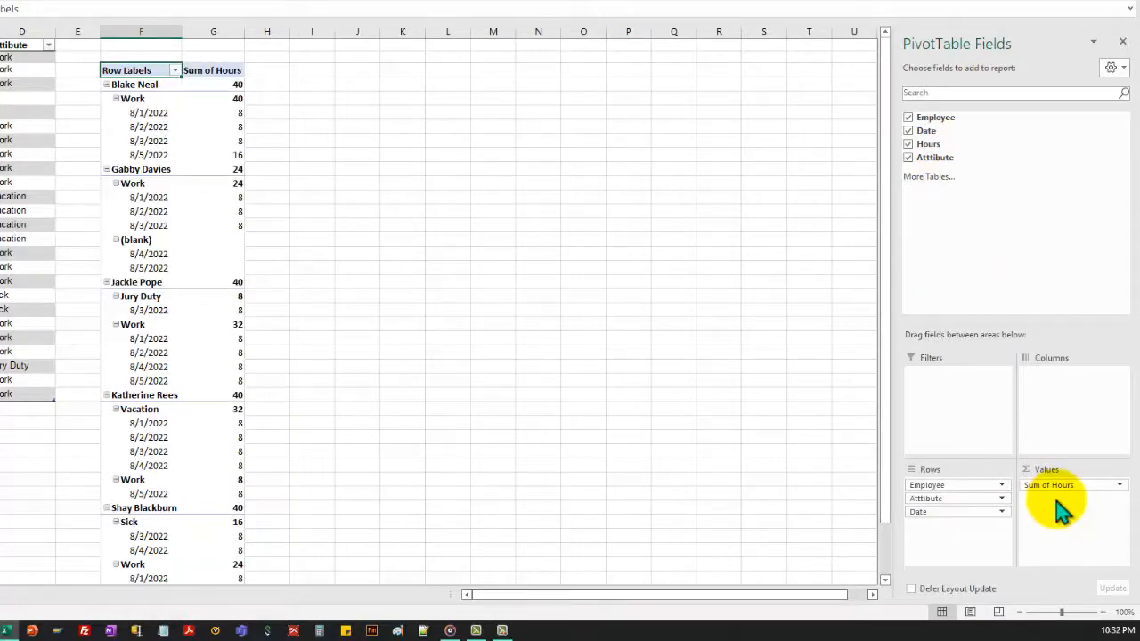
Review the hours summed per employee in the pivot table, checking the second employee's total
click(1020, 612)
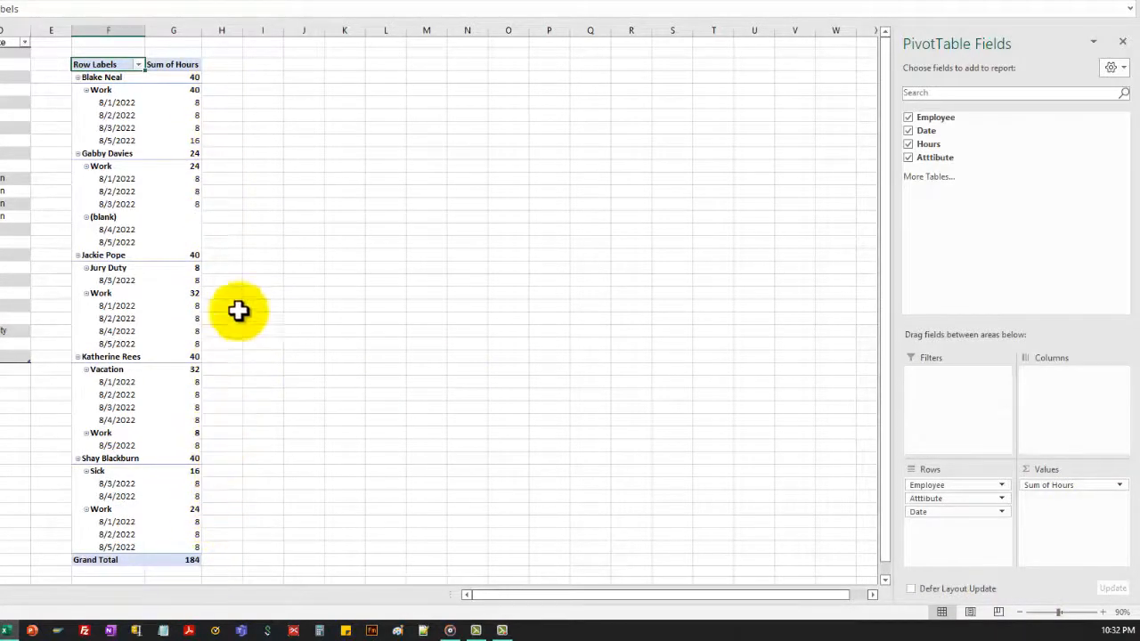
click(148, 153)
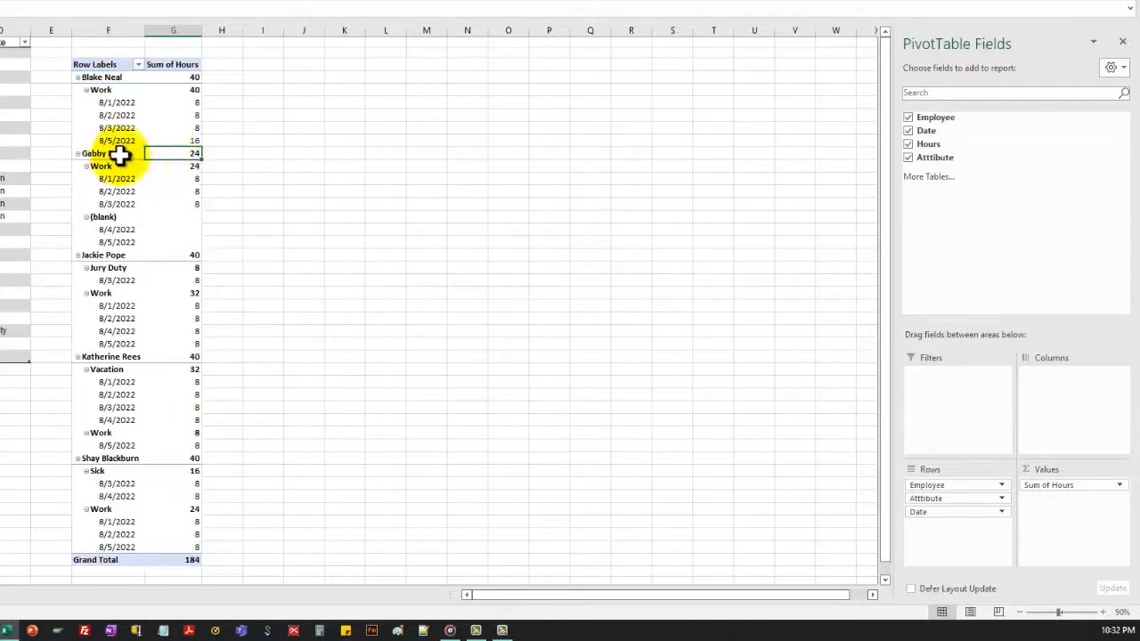
click(144, 154)
drag(144, 153, 173, 156)
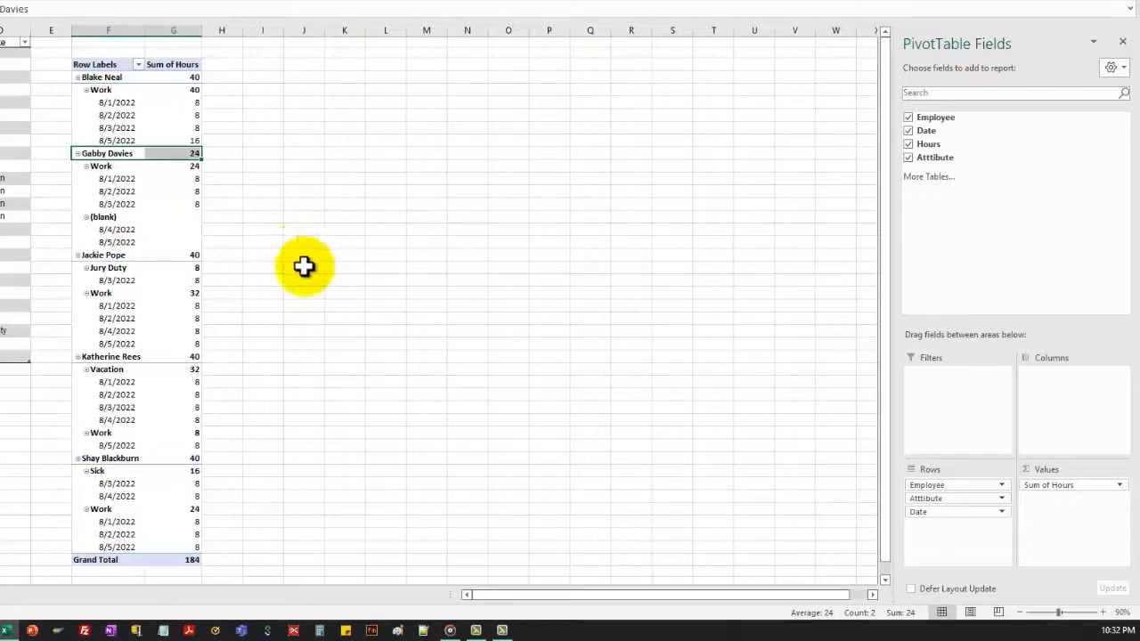
click(371, 295)
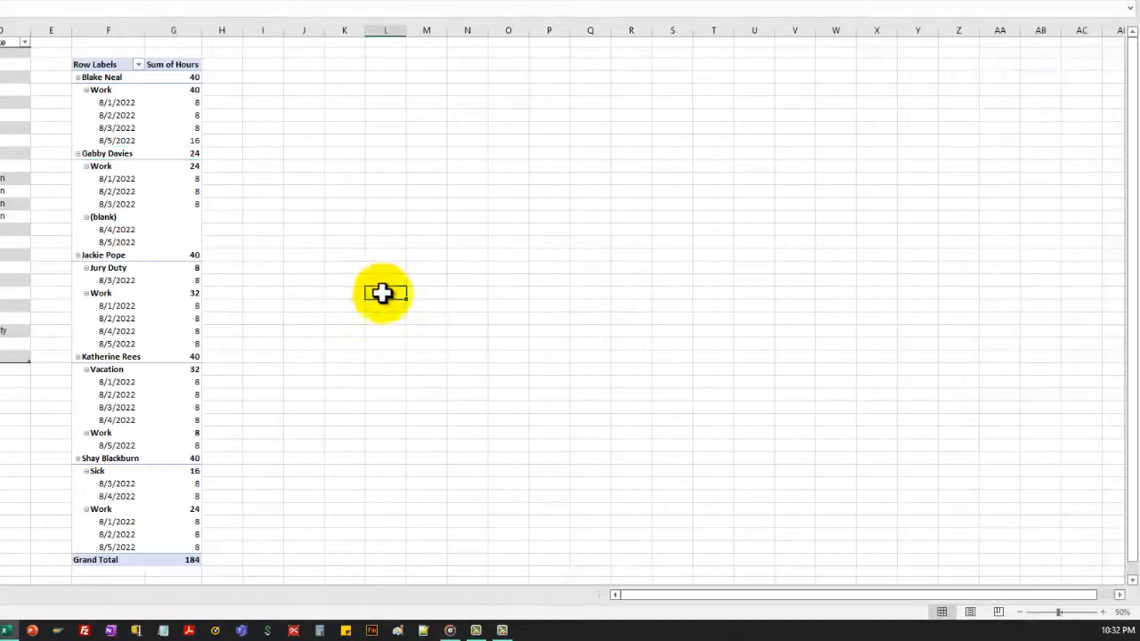
Move the Atttibute field from the pivot table's rows to its columns
click(169, 332)
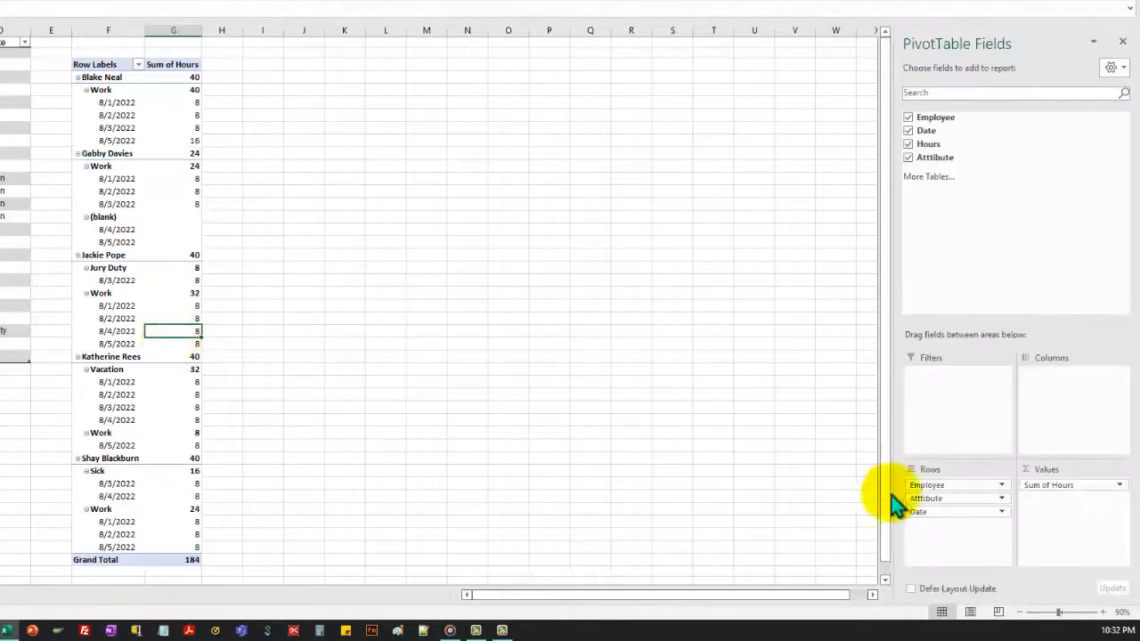
drag(931, 498, 1049, 422)
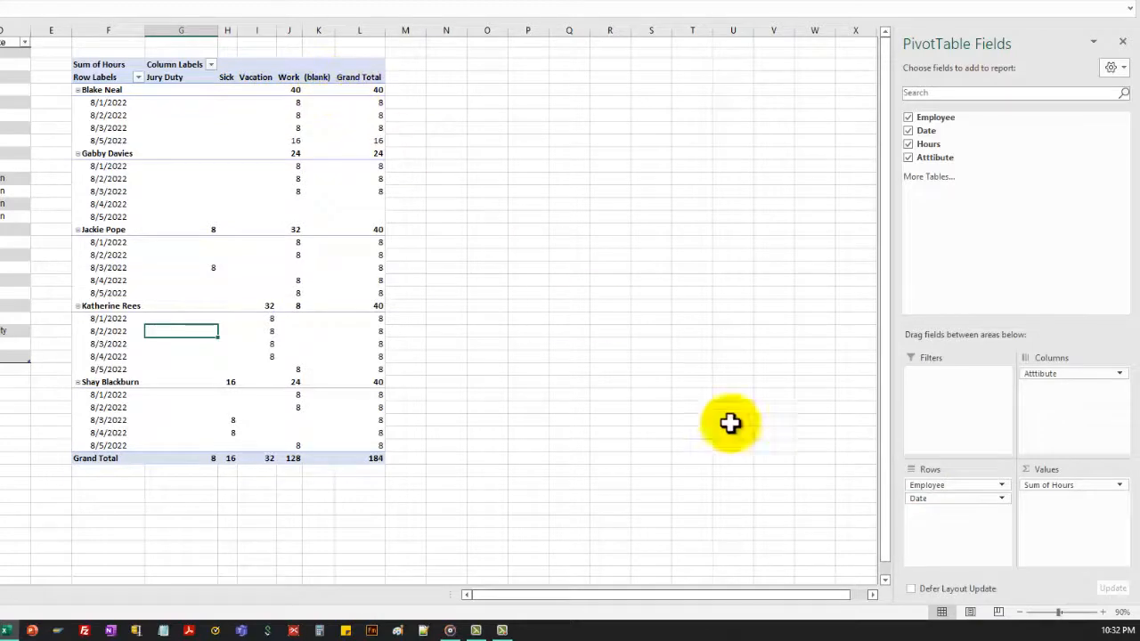
click(1103, 612)
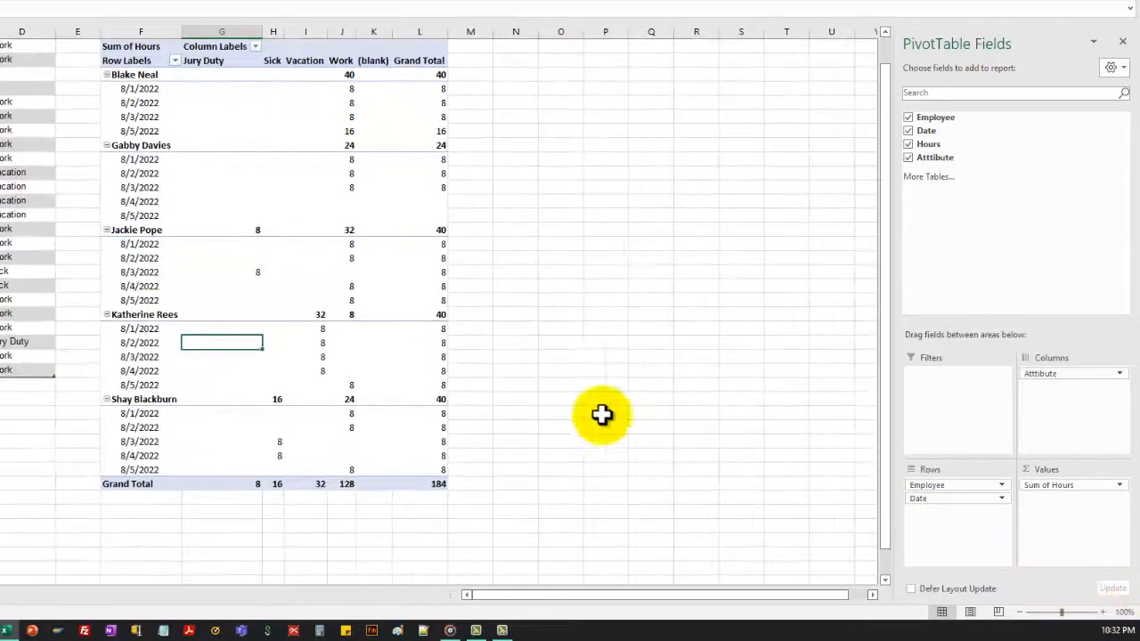
scroll(507, 374, up, 1)
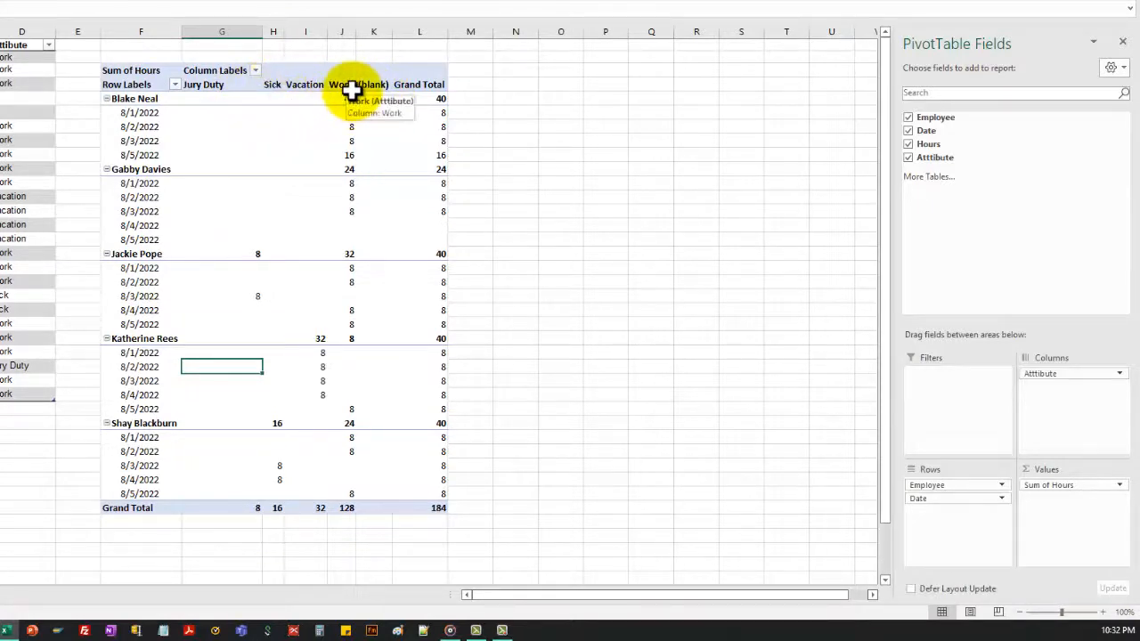
Filter Work out of the pivot table's column labels and check the grand total for Vacation
click(256, 71)
click(129, 271)
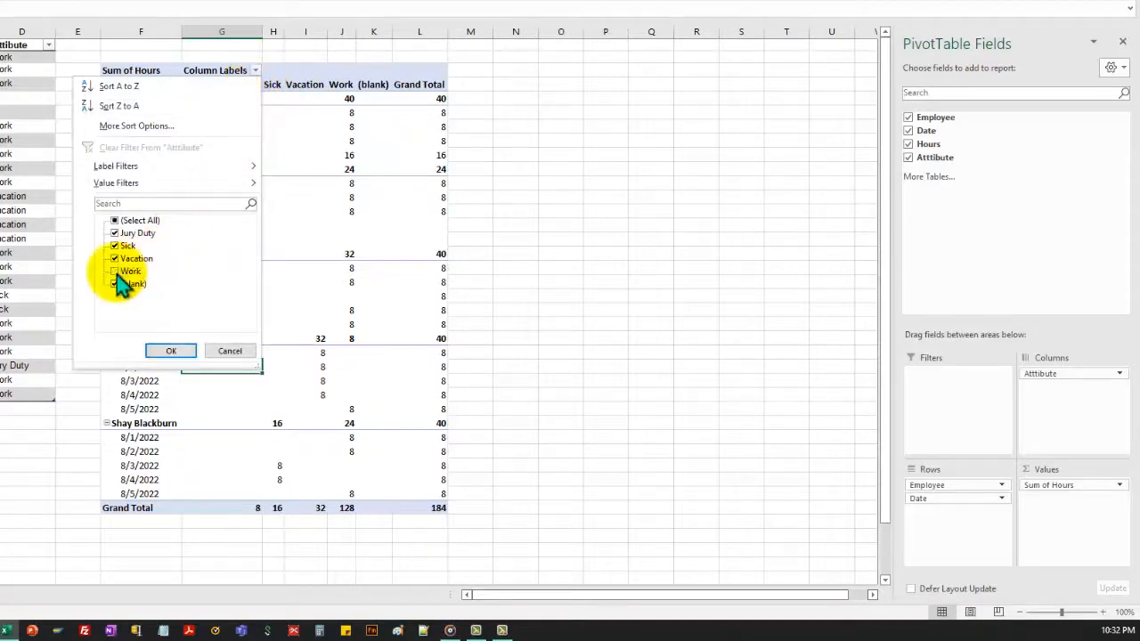
click(170, 351)
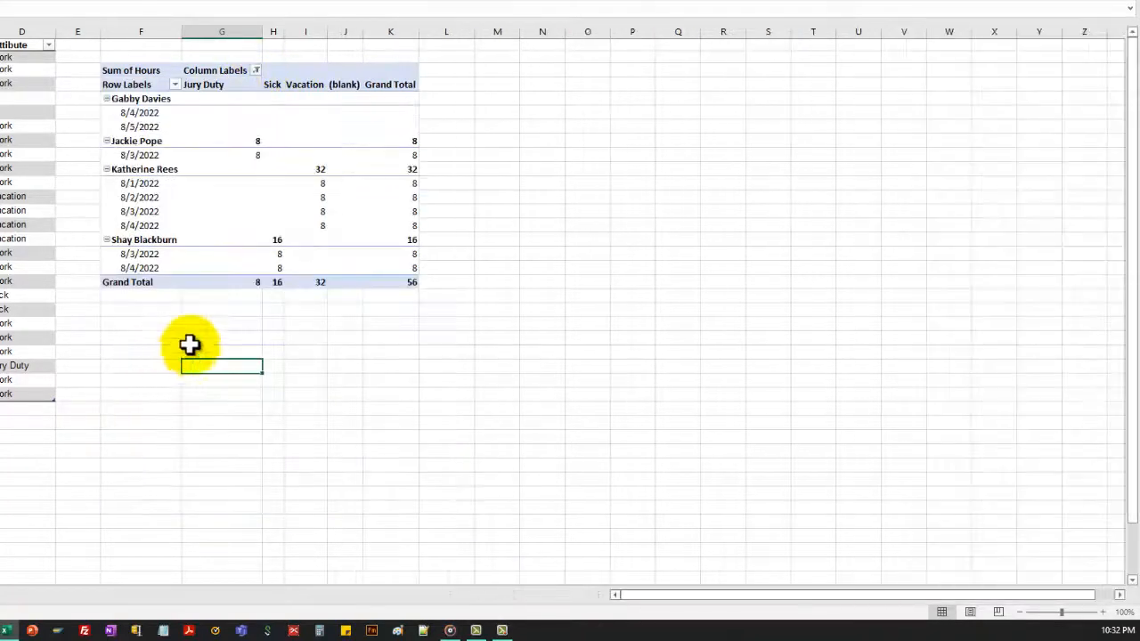
click(309, 85)
click(318, 282)
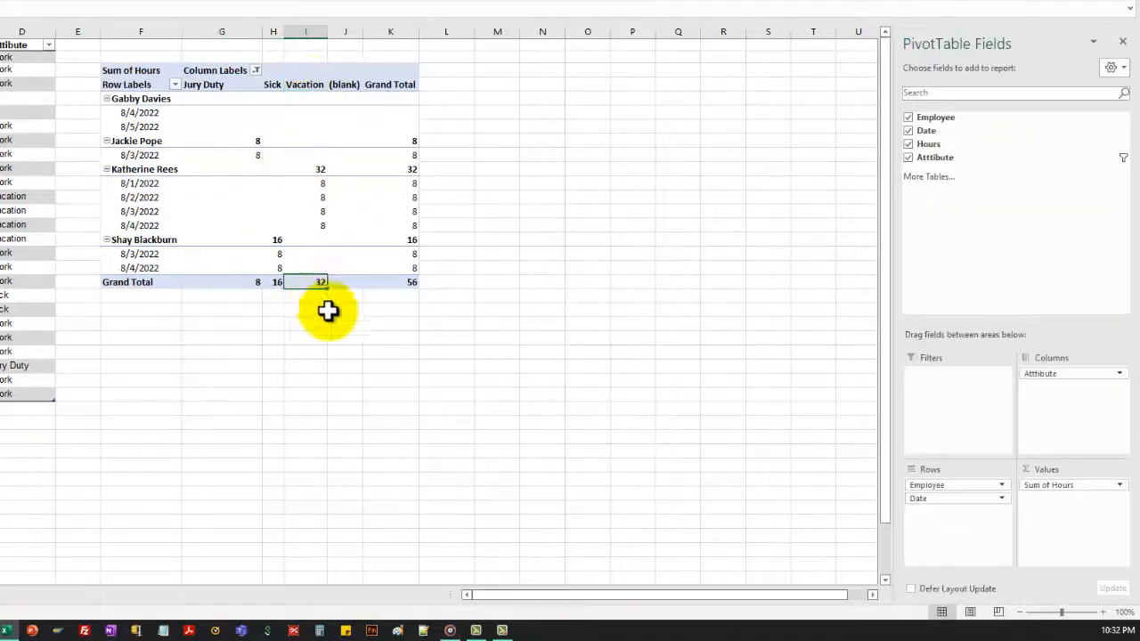